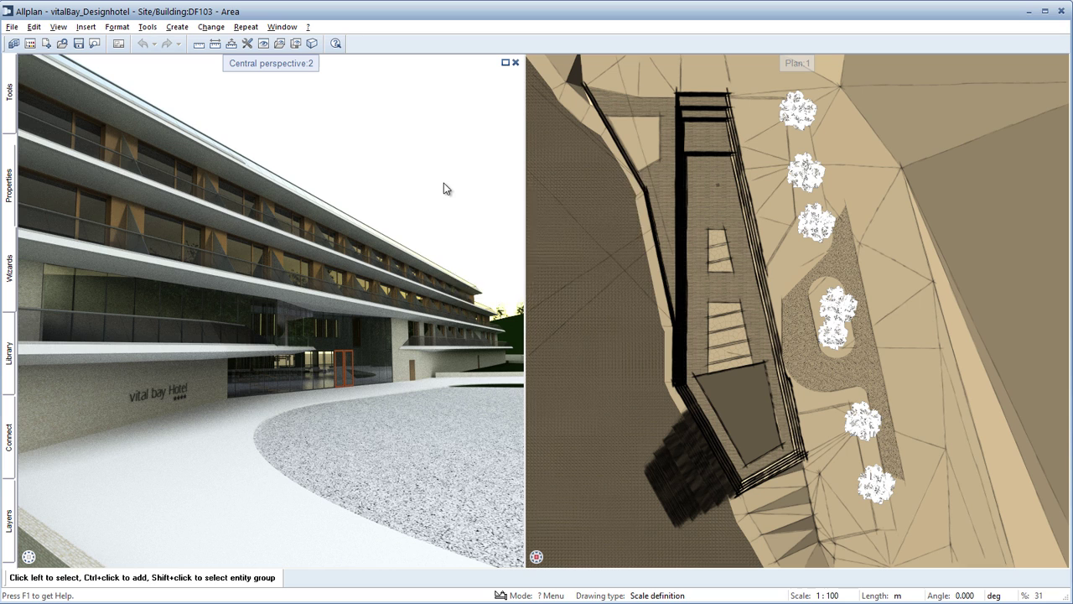
Select the balkondielen_2 balcony plank surface for editing via Assign Custom Surfaces
right_click(444, 185)
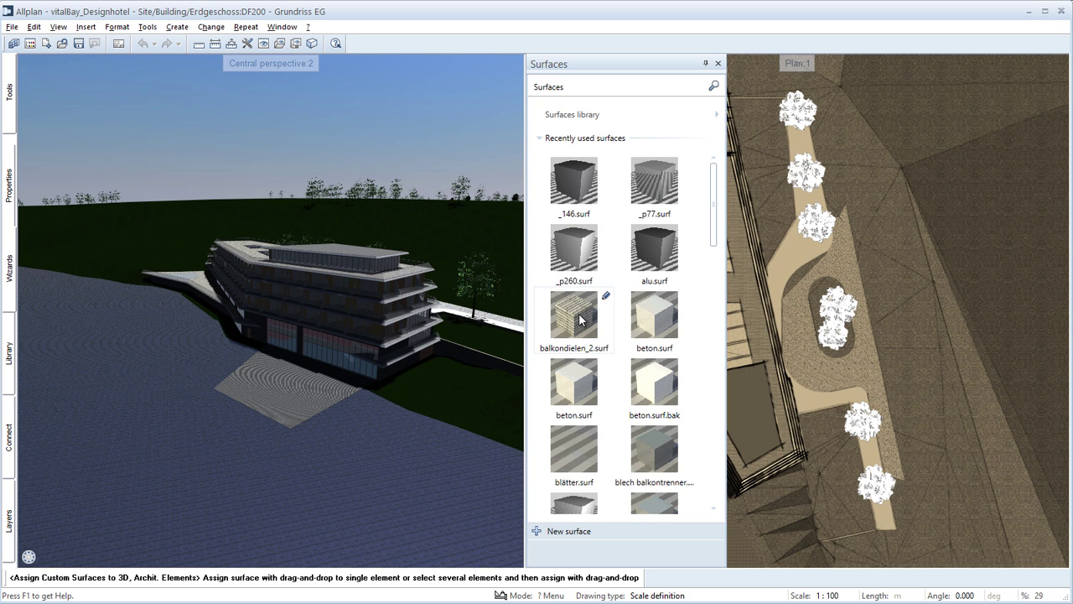
mouse_move(575, 316)
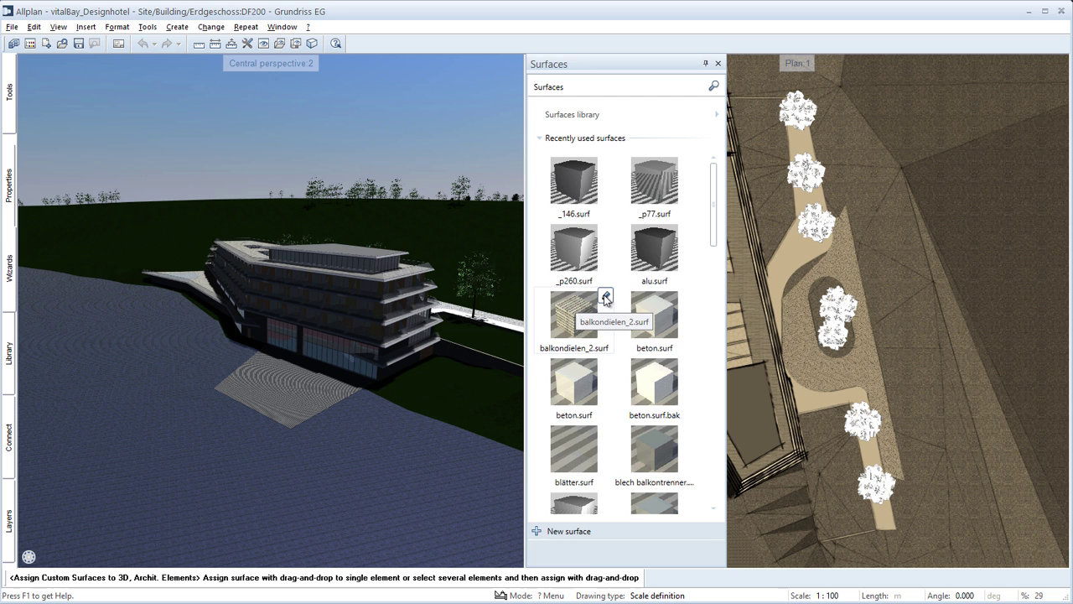
left_click(605, 300)
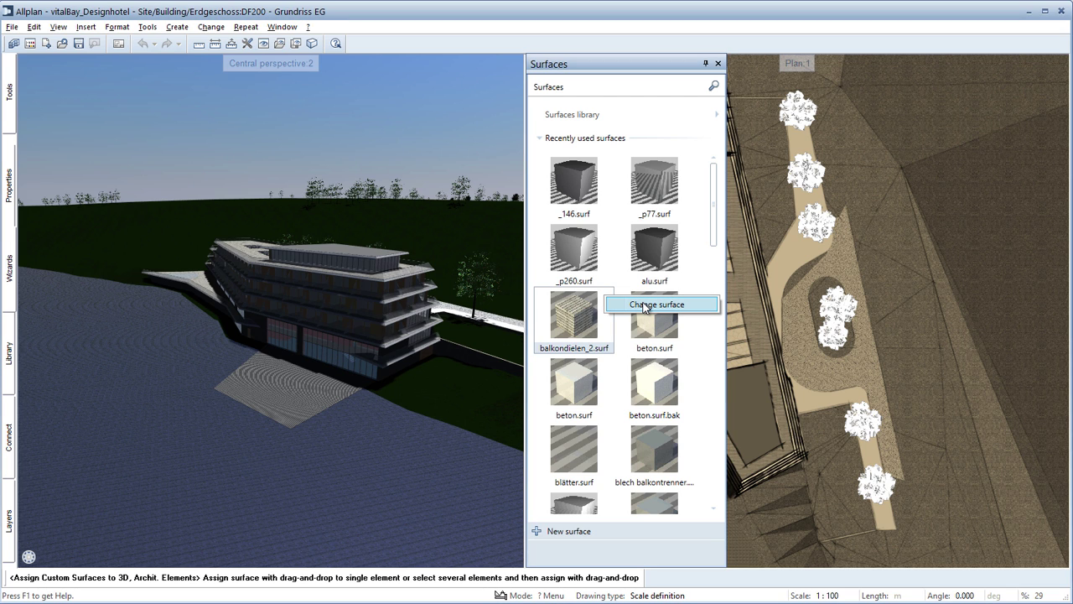
left_click(645, 306)
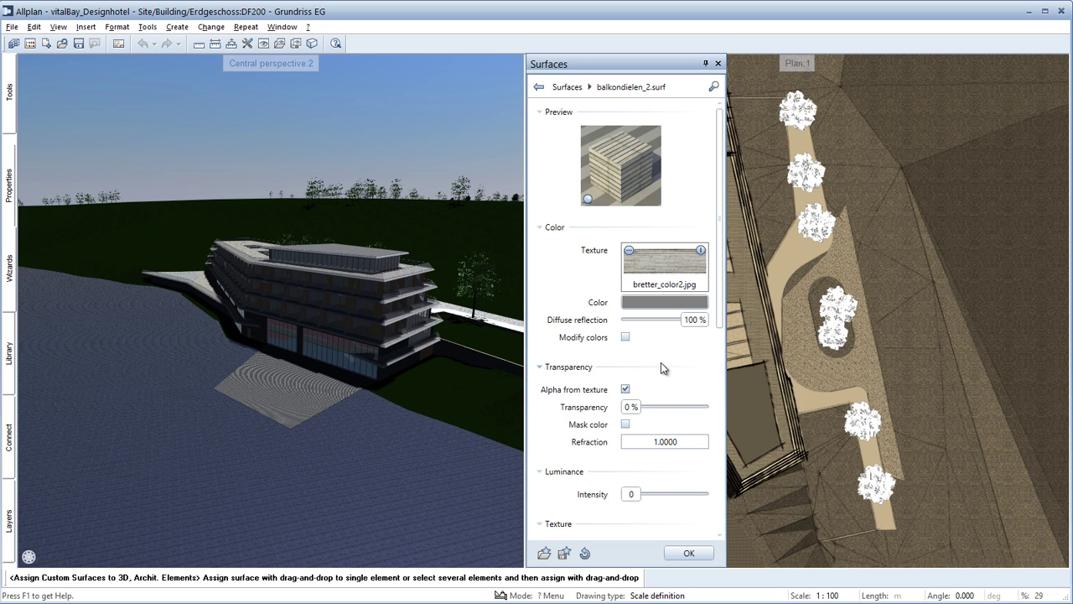
scroll(722, 371, "down", 3)
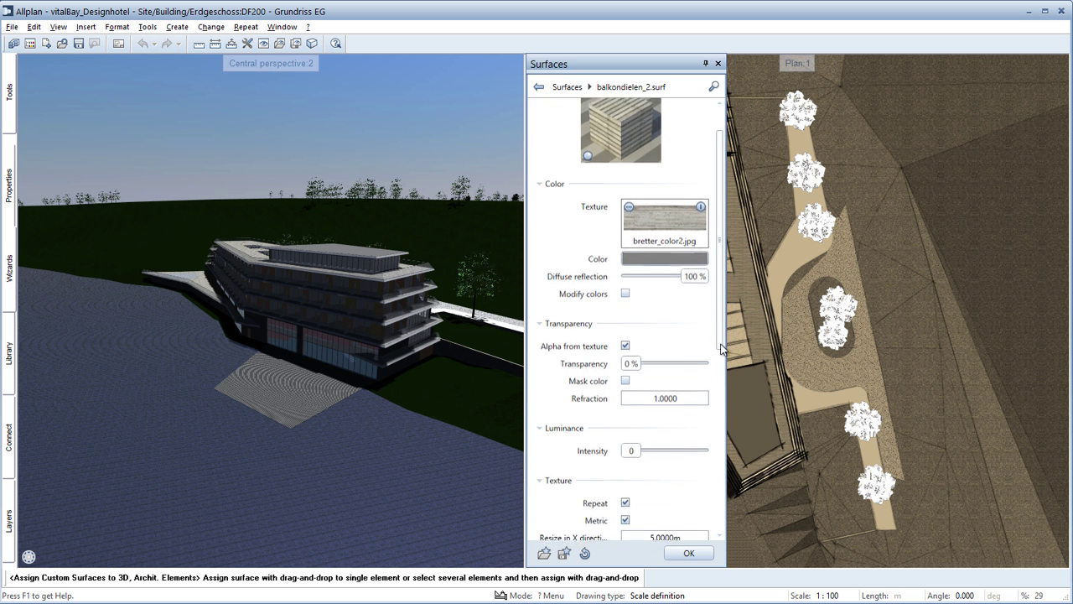
left_click_drag(721, 372, 718, 442)
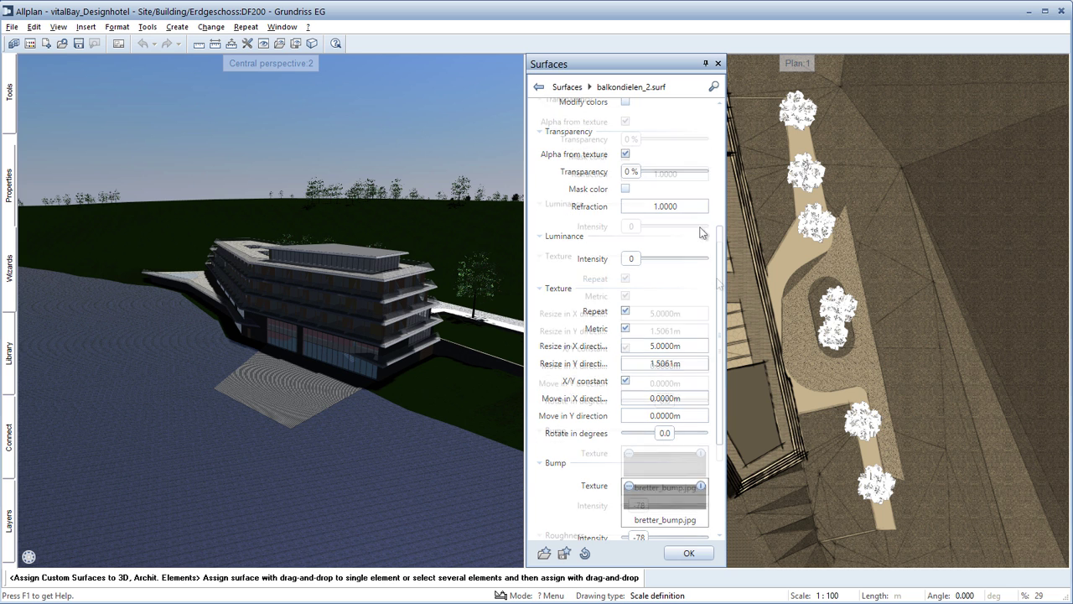
scroll(702, 230, "down", 3)
left_click_drag(717, 299, 717, 346)
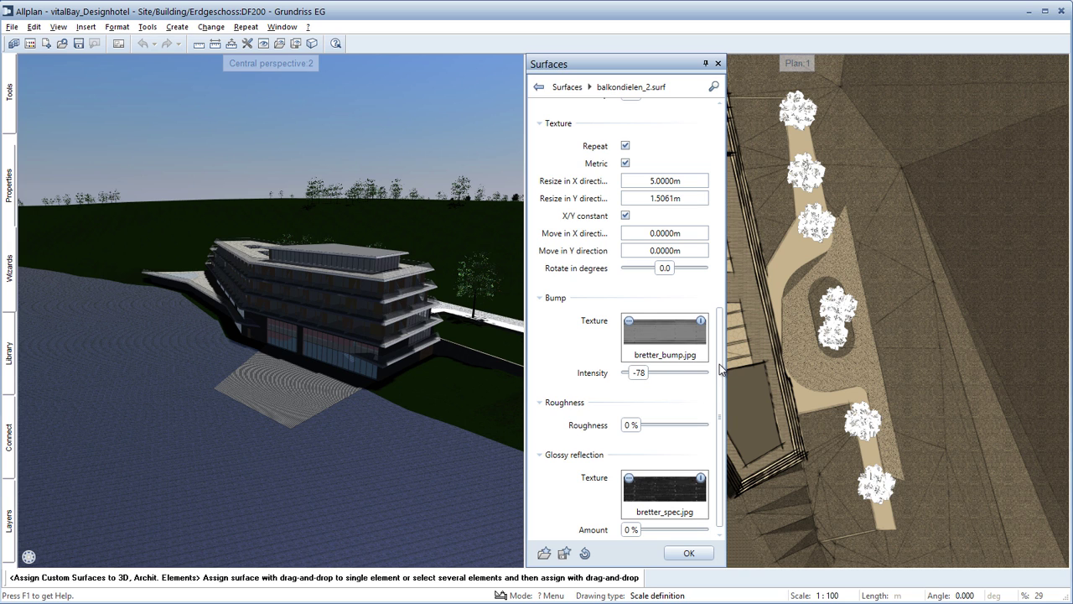
scroll(719, 369, "down", 1)
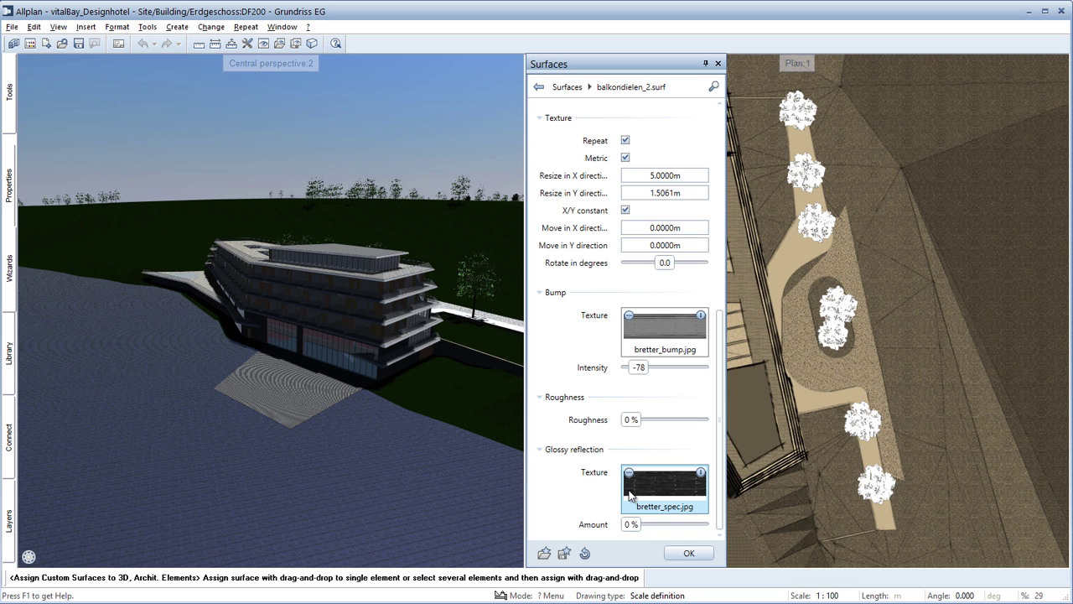
Confirm the edited balkondielen_2 surface and start a CineRender render of the hotel perspective
left_click(688, 553)
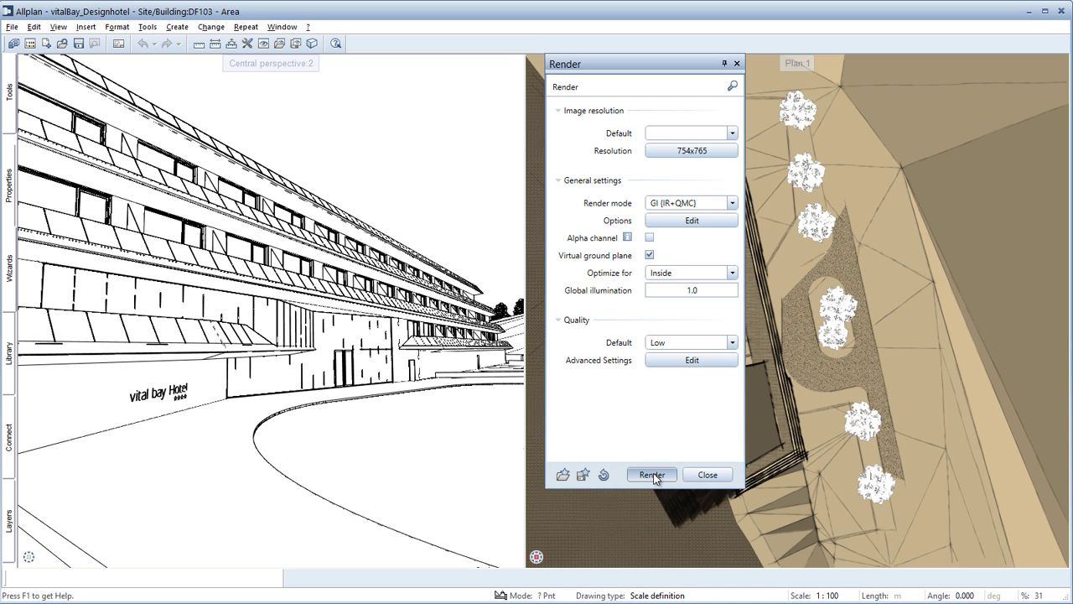
left_click(653, 474)
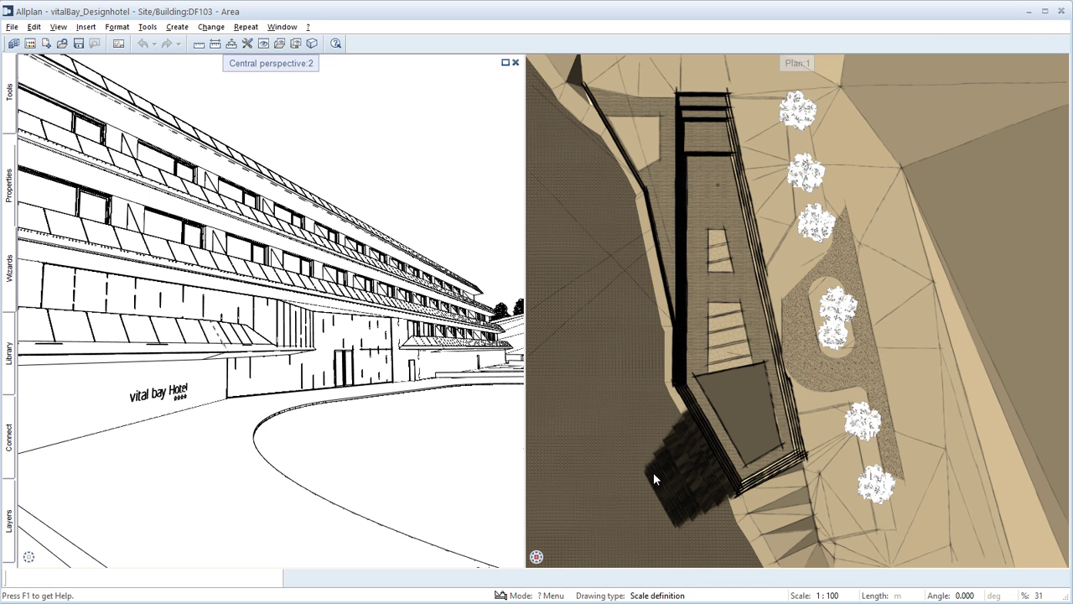